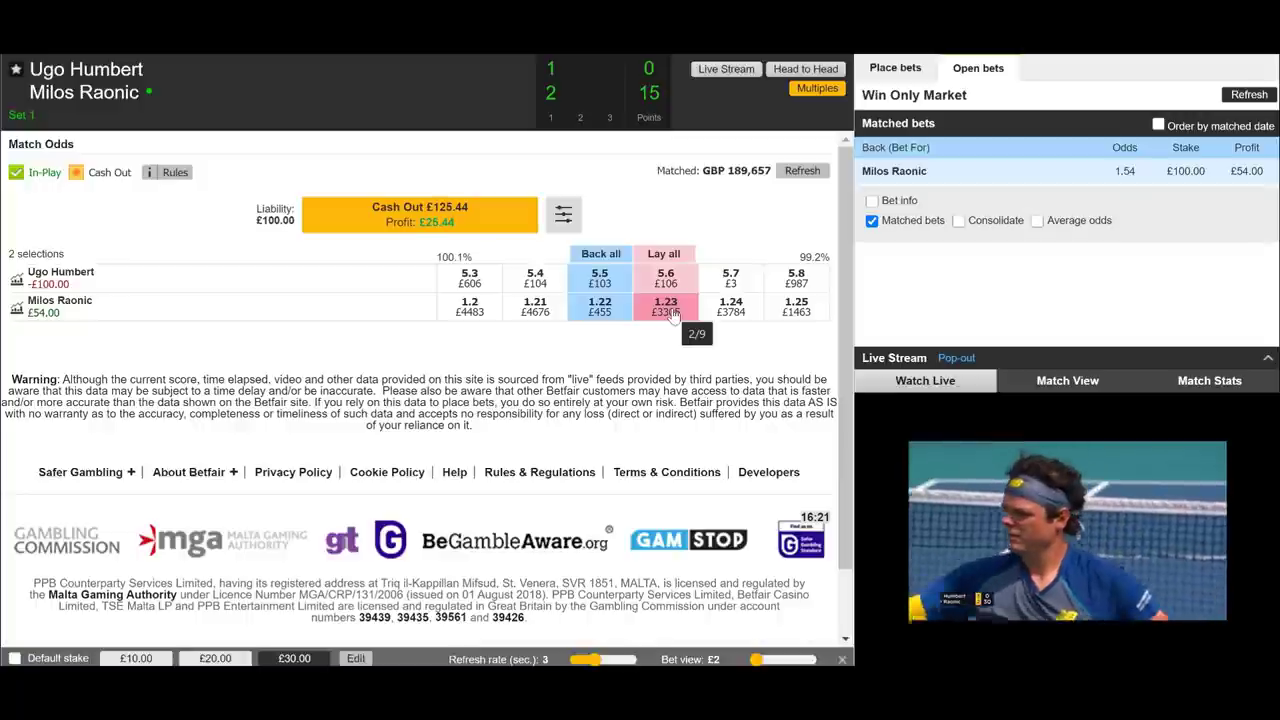
- Lay Milos Raonic at 1.23 with a £100 backer's stake, then view the matched open bets
{"action": "left_click", "coordinate": [668, 306]}
{"action": "left_click", "coordinate": [1183, 184]}
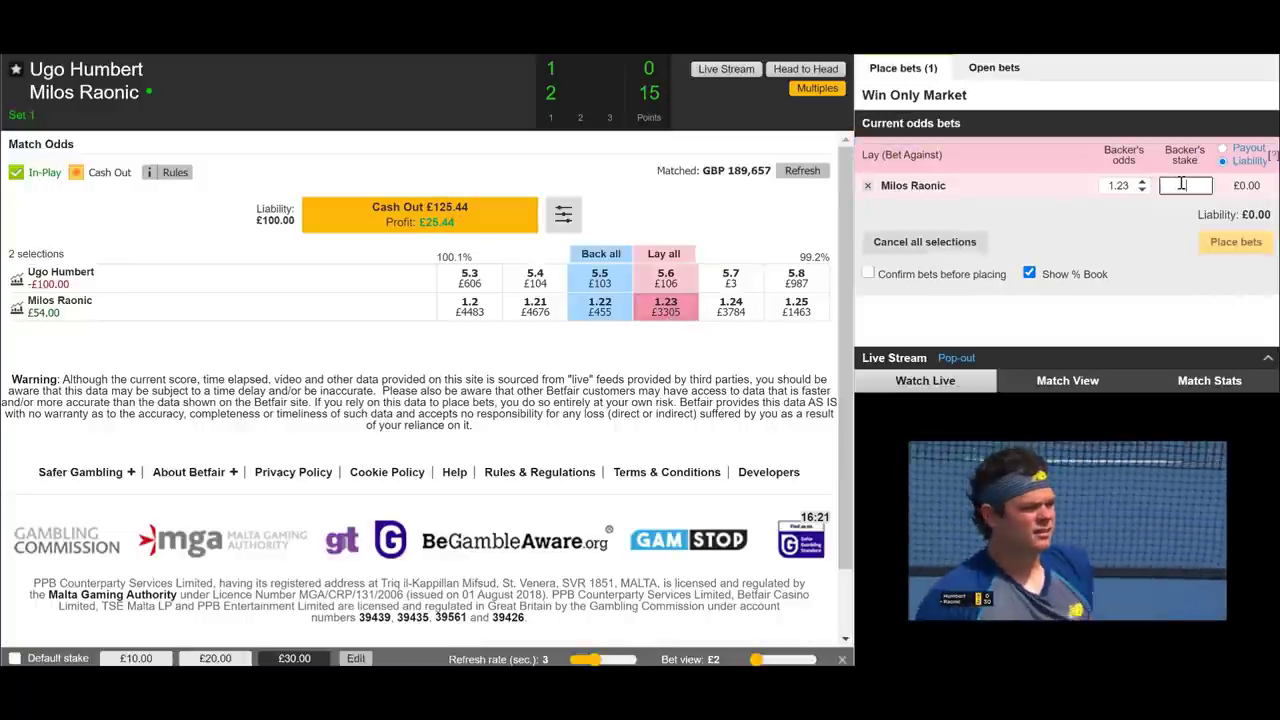
{"action": "type", "text": "100"}
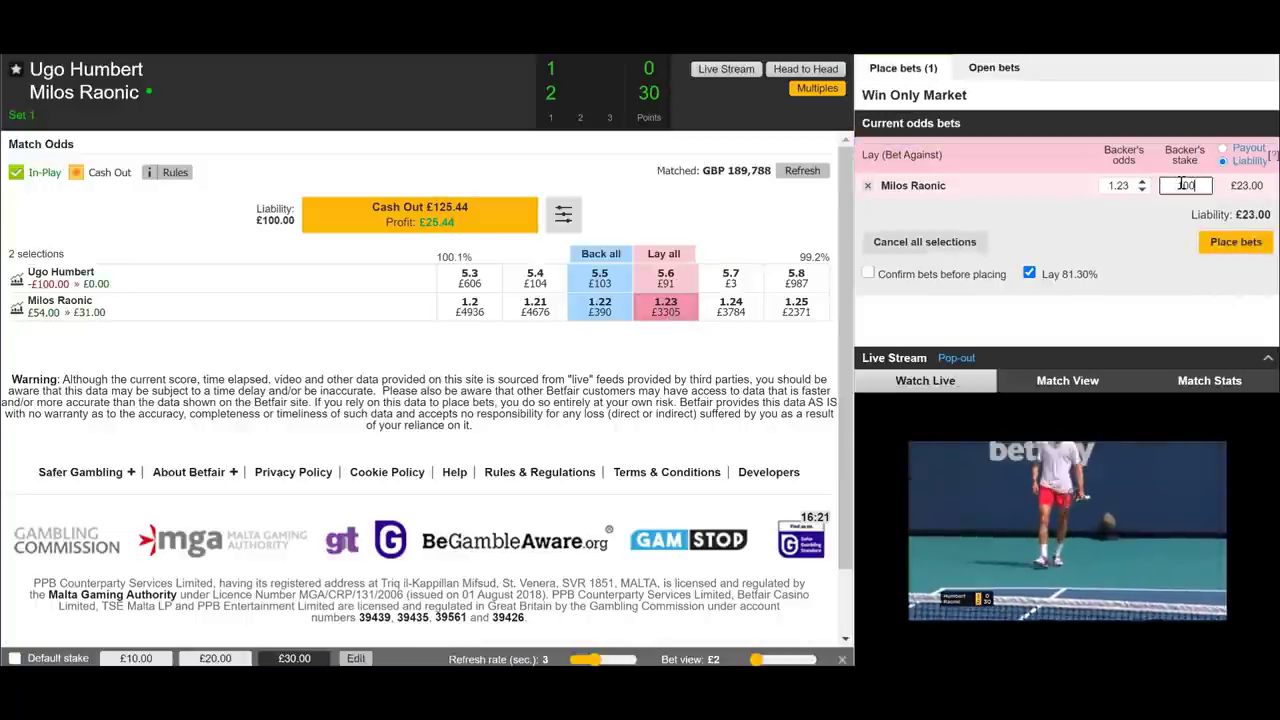
{"action": "left_click", "coordinate": [1236, 241]}
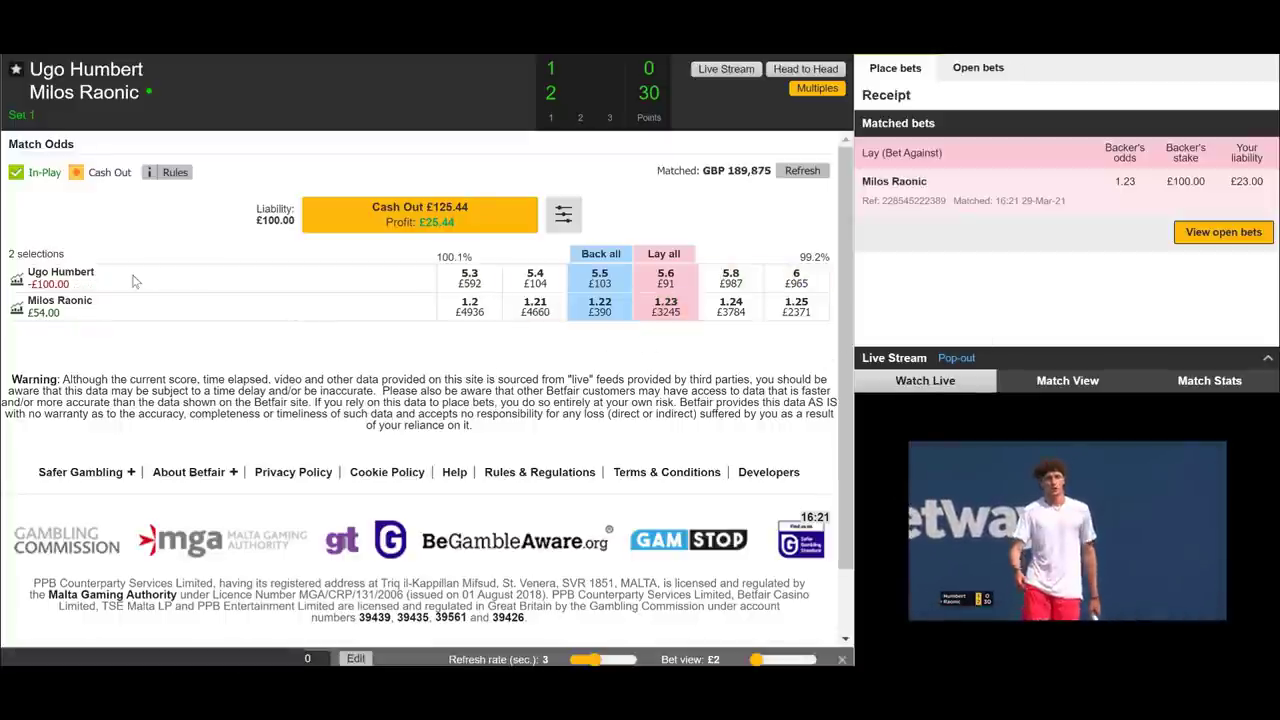
{"action": "left_click", "coordinate": [1236, 232]}
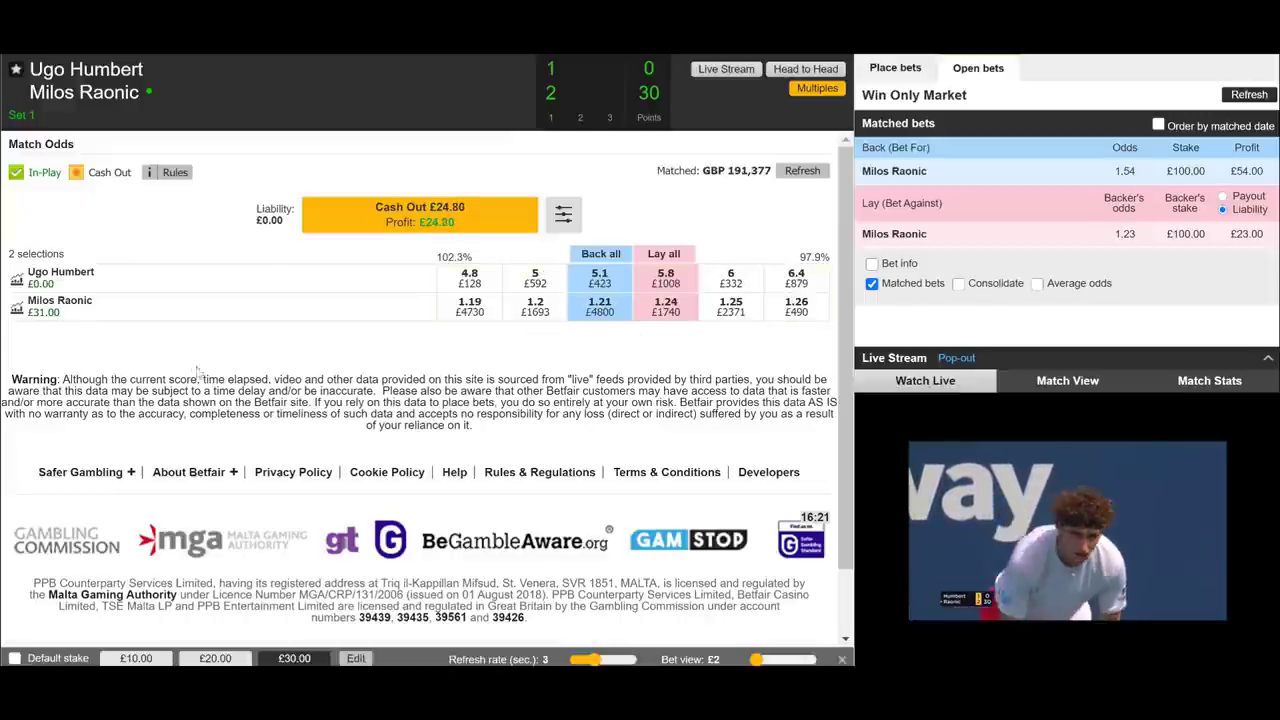
- Highlight Raonic's £31.00 profit figure, then open his price chart
{"action": "left_click_drag", "start_coordinate": [27, 313], "coordinate": [56, 314]}
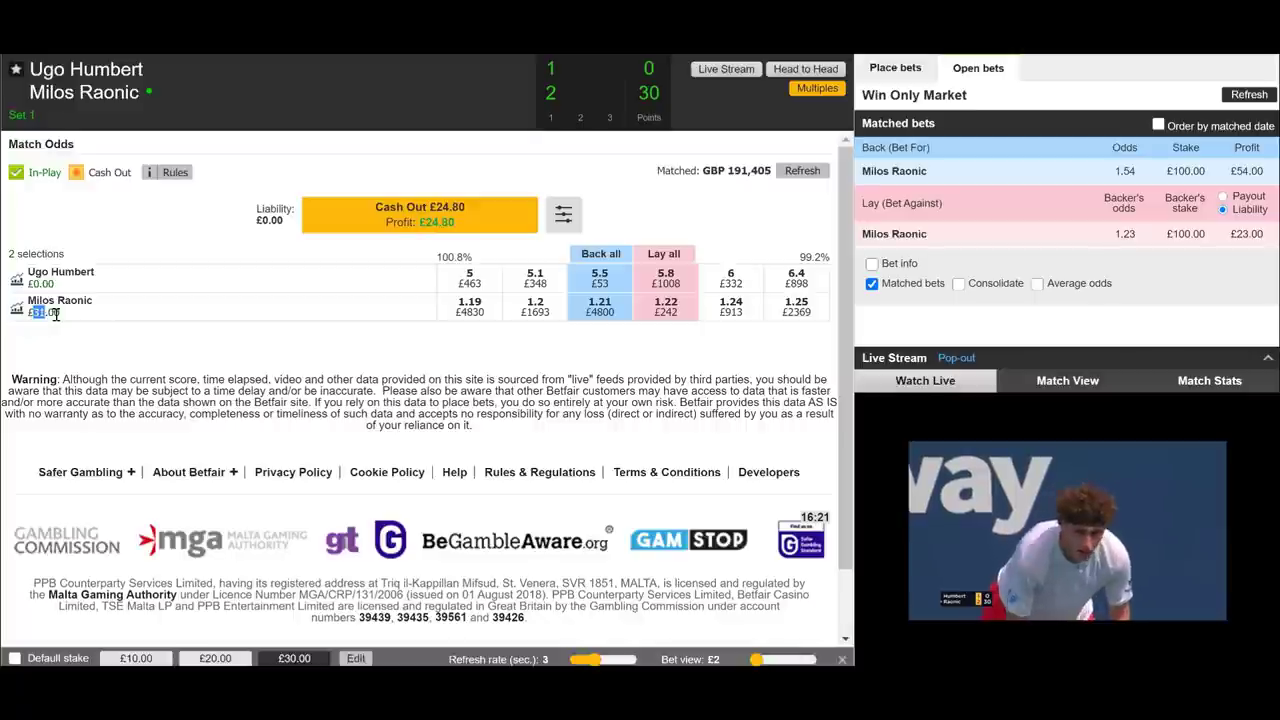
{"action": "left_click", "coordinate": [68, 358]}
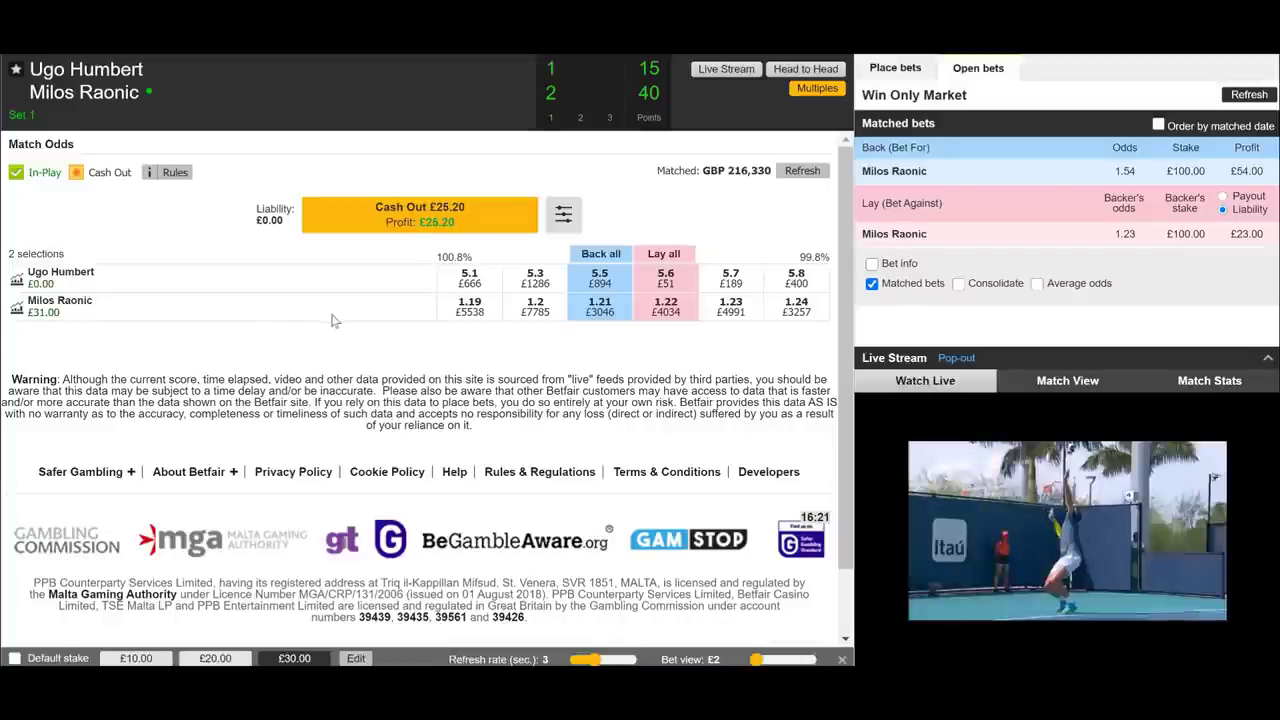
{"action": "left_click", "coordinate": [16, 312]}
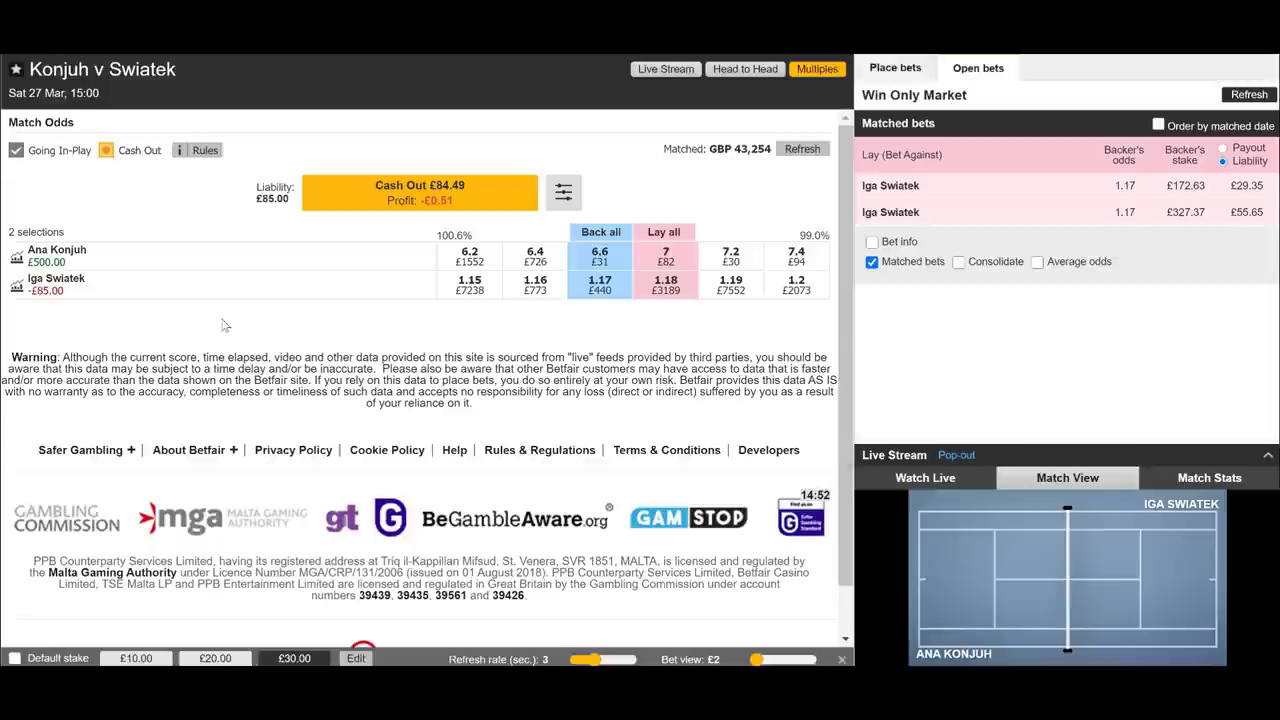
{"action": "left_click", "coordinate": [17, 287]}
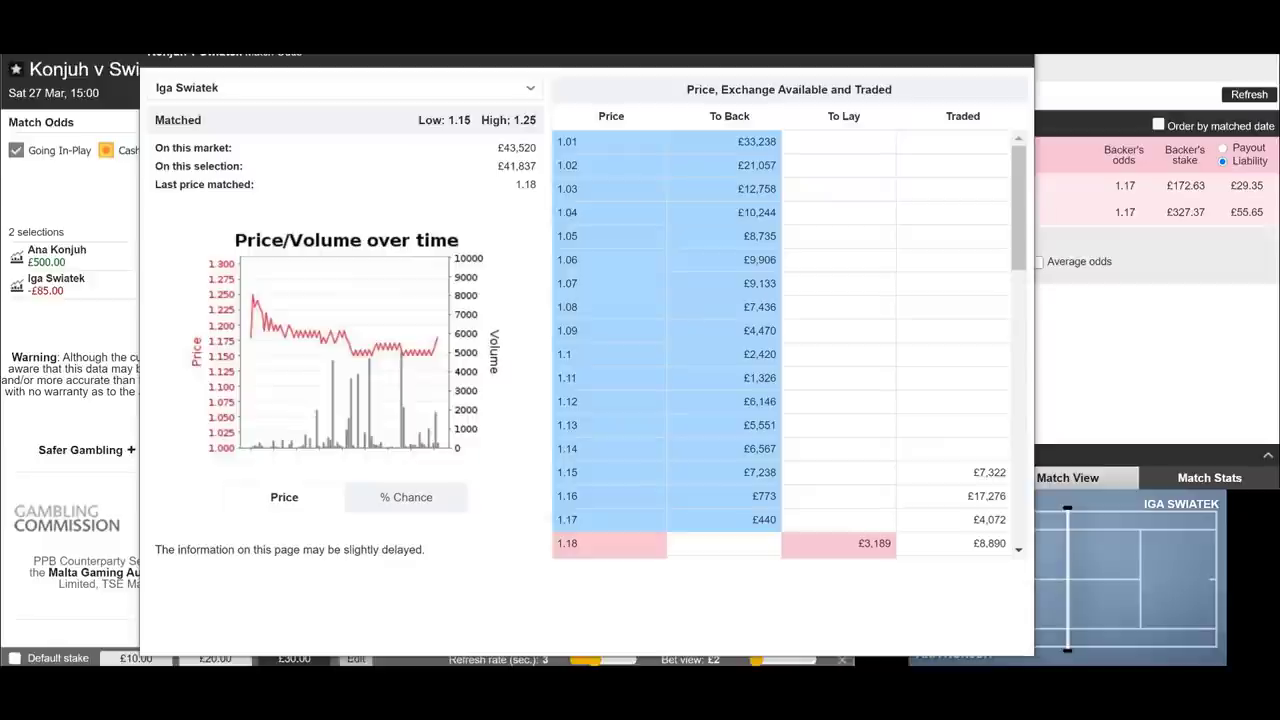
{"action": "key", "text": "ctrl+w"}
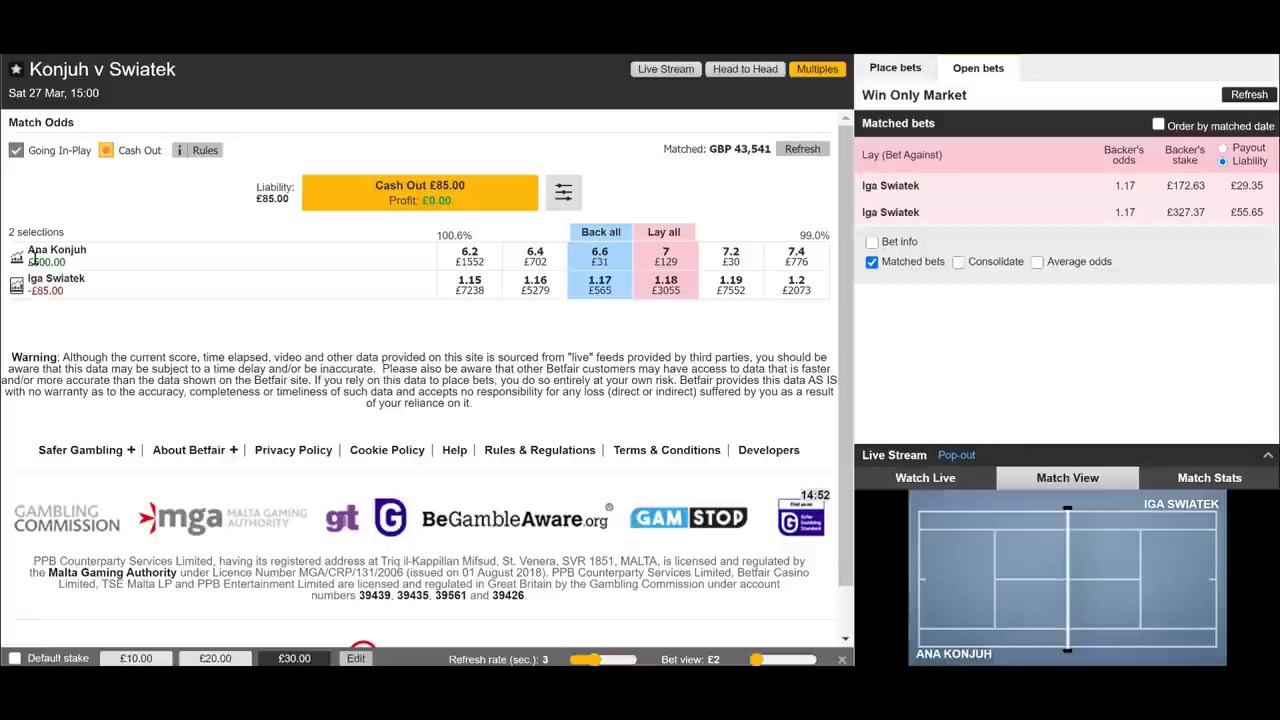
{"action": "left_click_drag", "start_coordinate": [30, 261], "coordinate": [62, 260]}
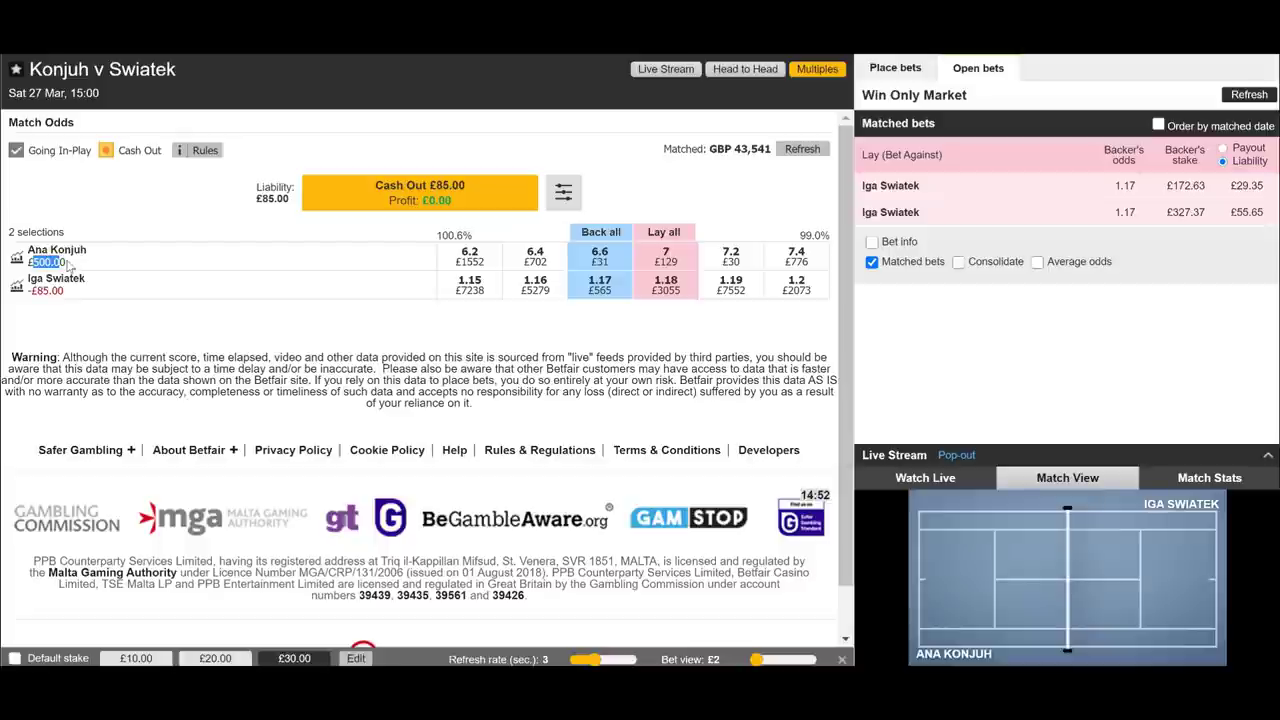
{"action": "left_click", "coordinate": [110, 308]}
{"action": "left_click_drag", "start_coordinate": [32, 291], "coordinate": [66, 291]}
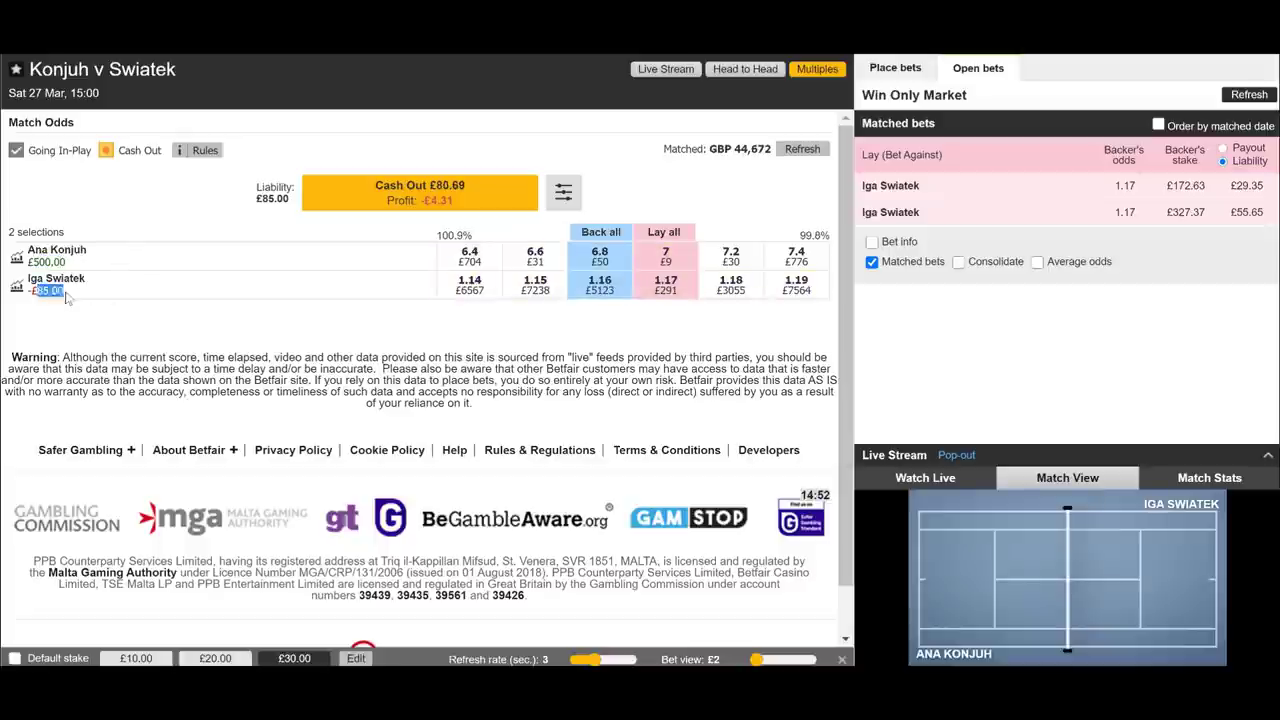
{"action": "left_click", "coordinate": [82, 322]}
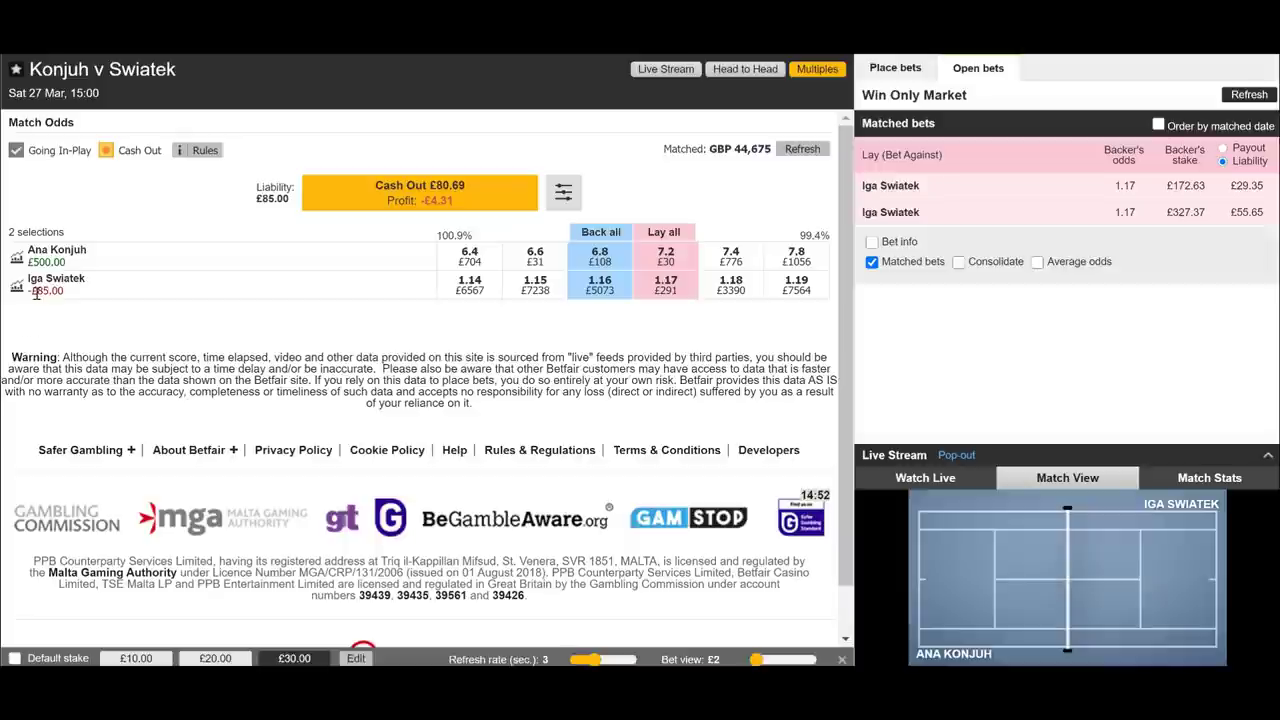
{"action": "left_click_drag", "start_coordinate": [35, 290], "coordinate": [65, 347]}
{"action": "left_click", "coordinate": [65, 314]}
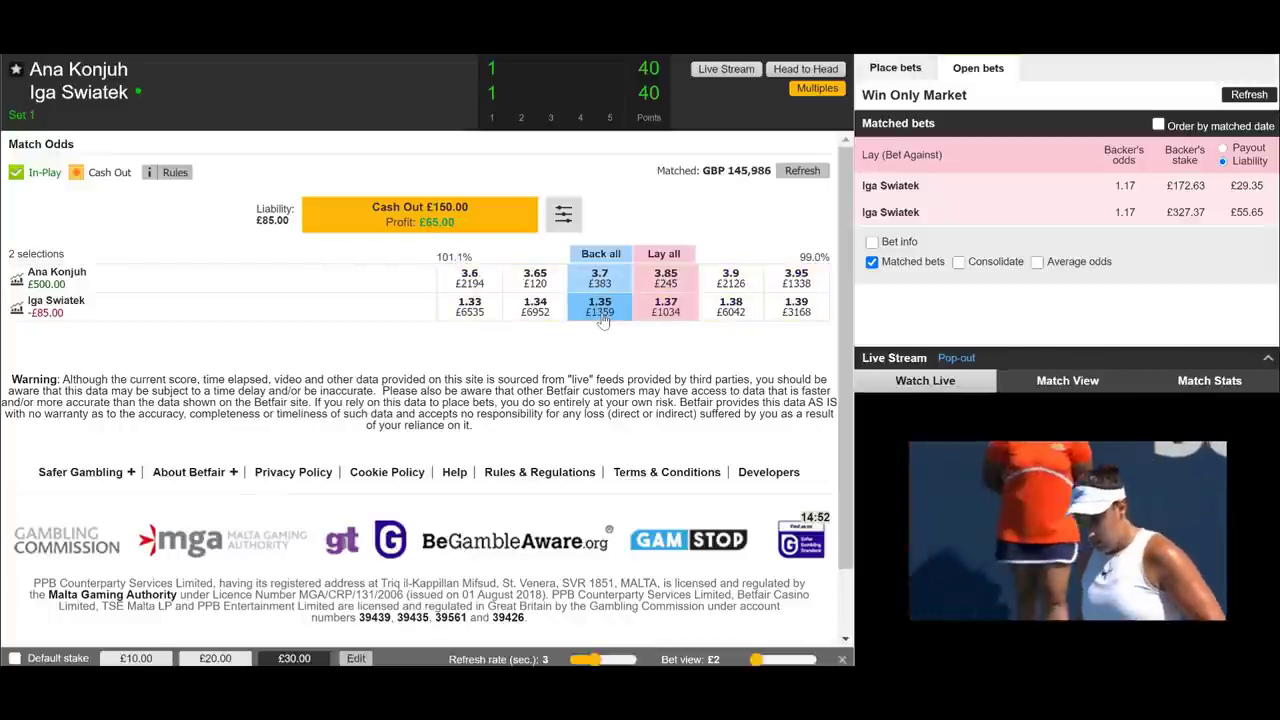
- Back Iga Swiatek at 1.35 with a £500 stake
{"action": "left_click", "coordinate": [600, 306]}
{"action": "left_click", "coordinate": [1180, 174]}
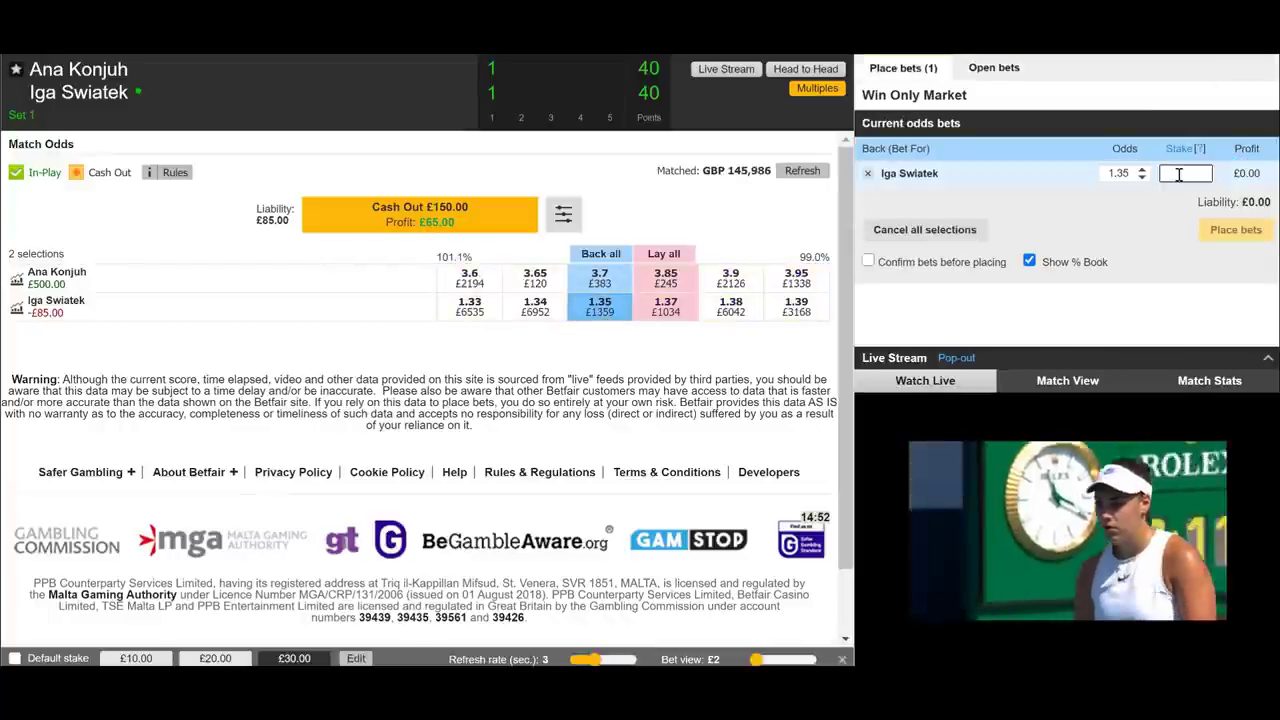
{"action": "type", "text": "500"}
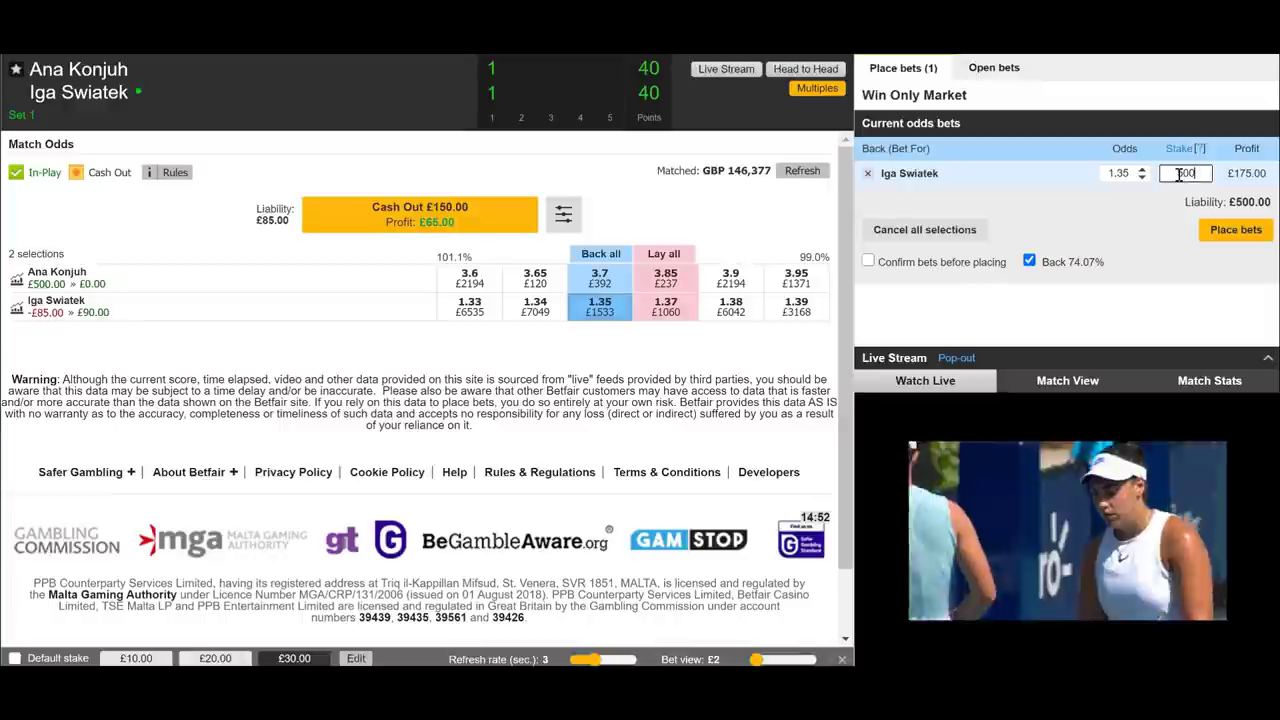
{"action": "left_click", "coordinate": [1232, 231]}
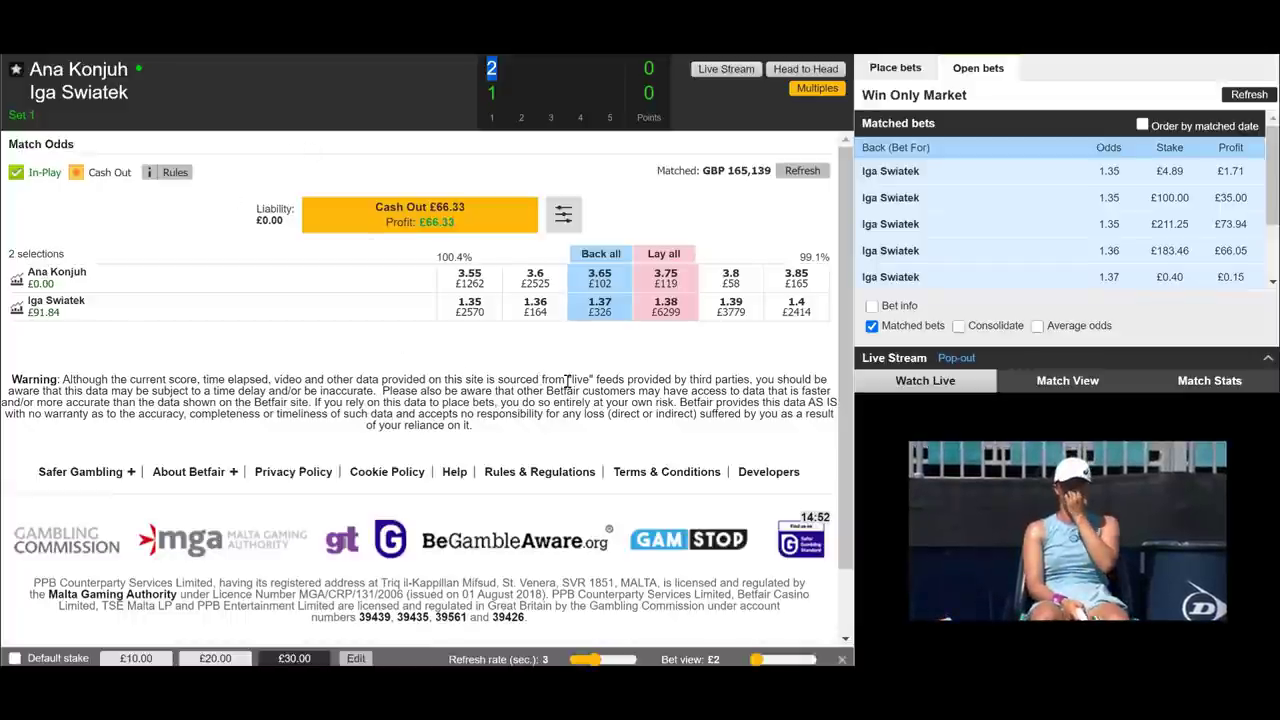
- Open Iga Swiatek's Price/Volume over time chart from the graph icon beside her name
{"action": "left_click", "coordinate": [17, 312]}
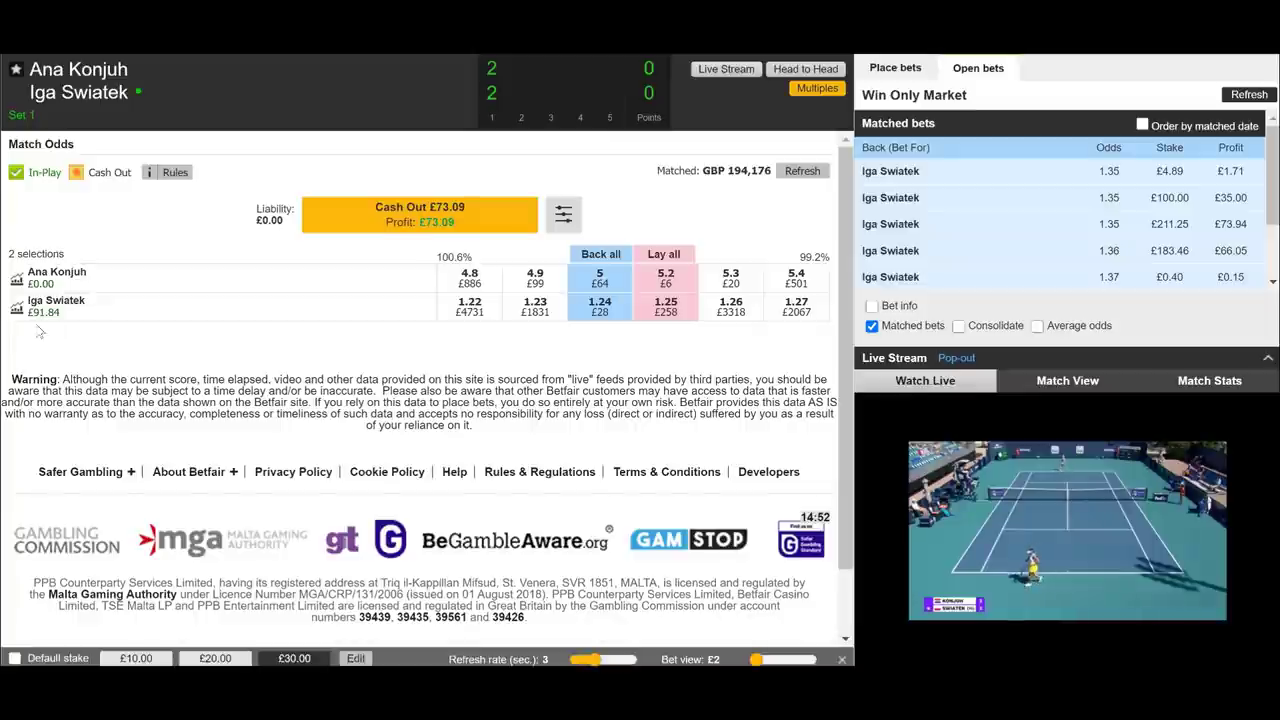
{"action": "left_click", "coordinate": [16, 311]}
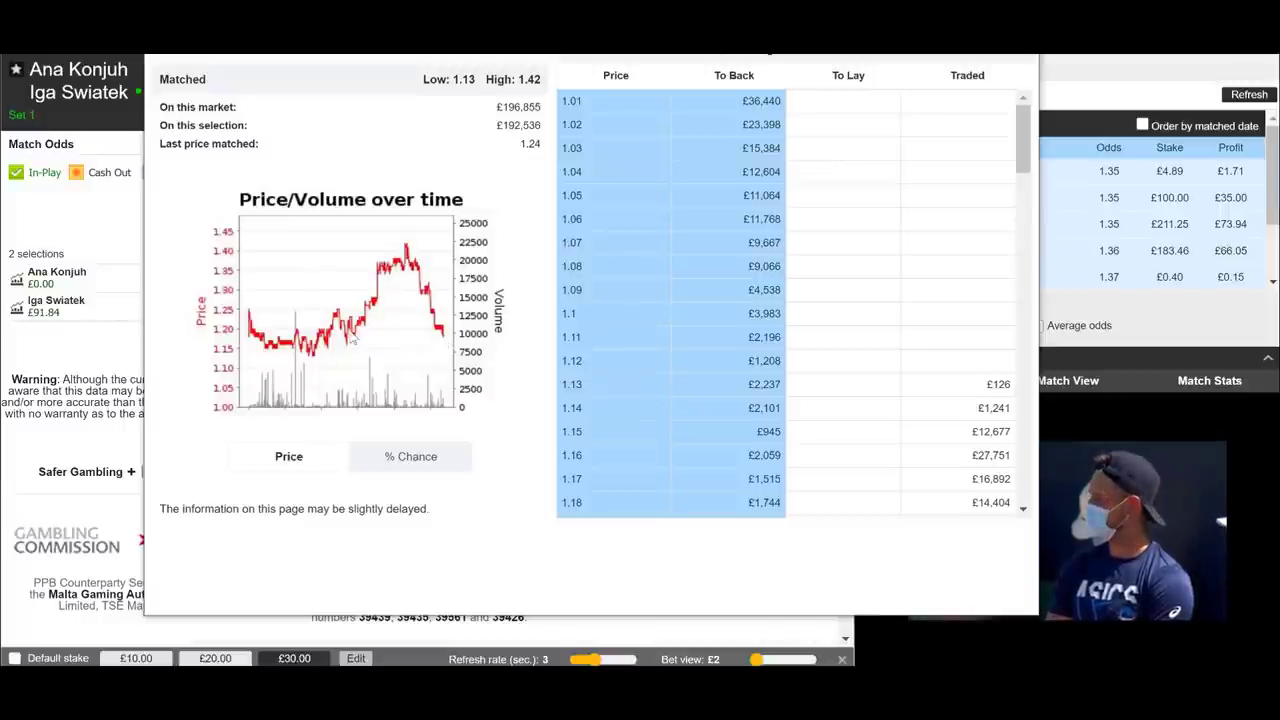
- Close Swiatek's price chart, reopen it, then dismiss it with Escape
{"action": "left_click", "coordinate": [88, 353]}
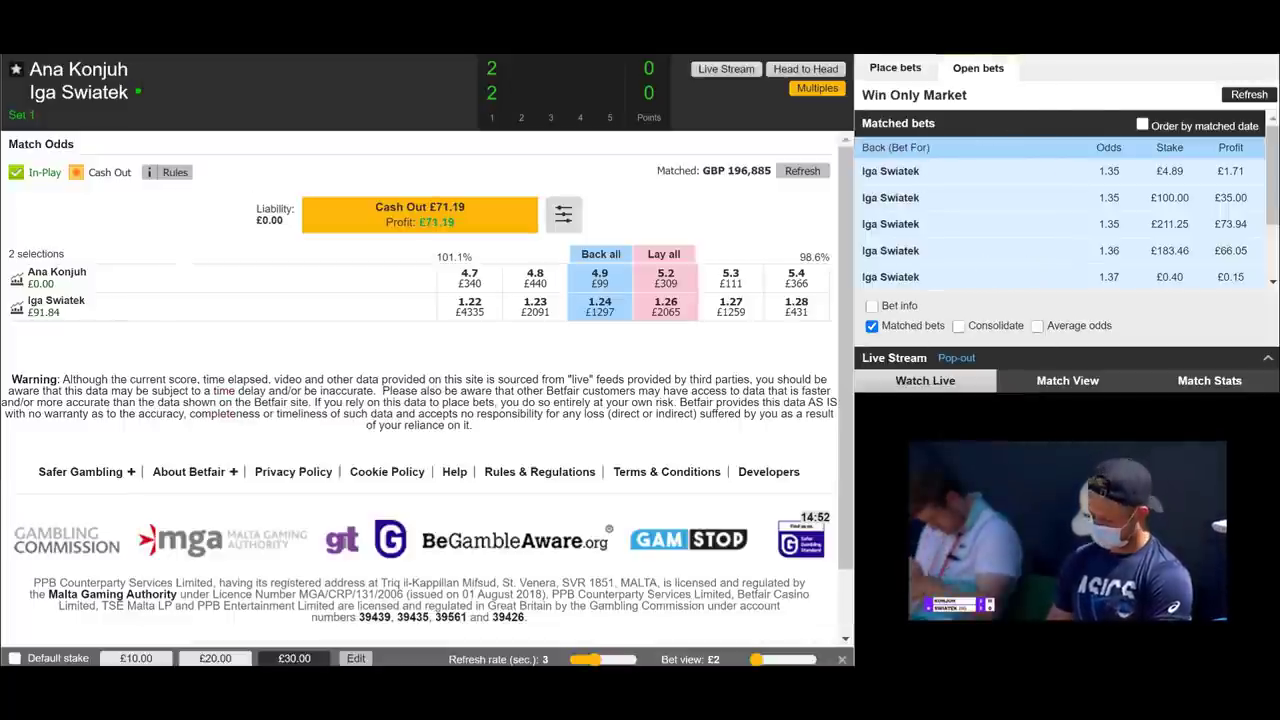
{"action": "left_click", "coordinate": [16, 308]}
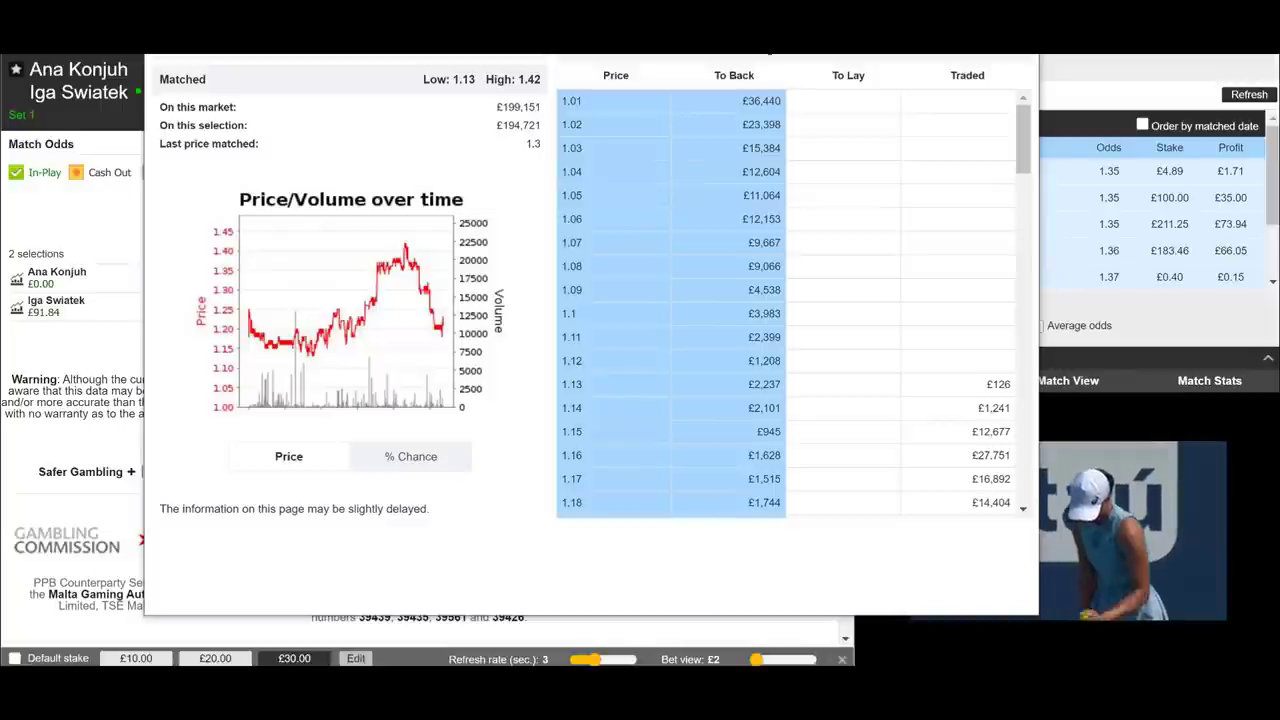
{"action": "key", "text": "Escape"}
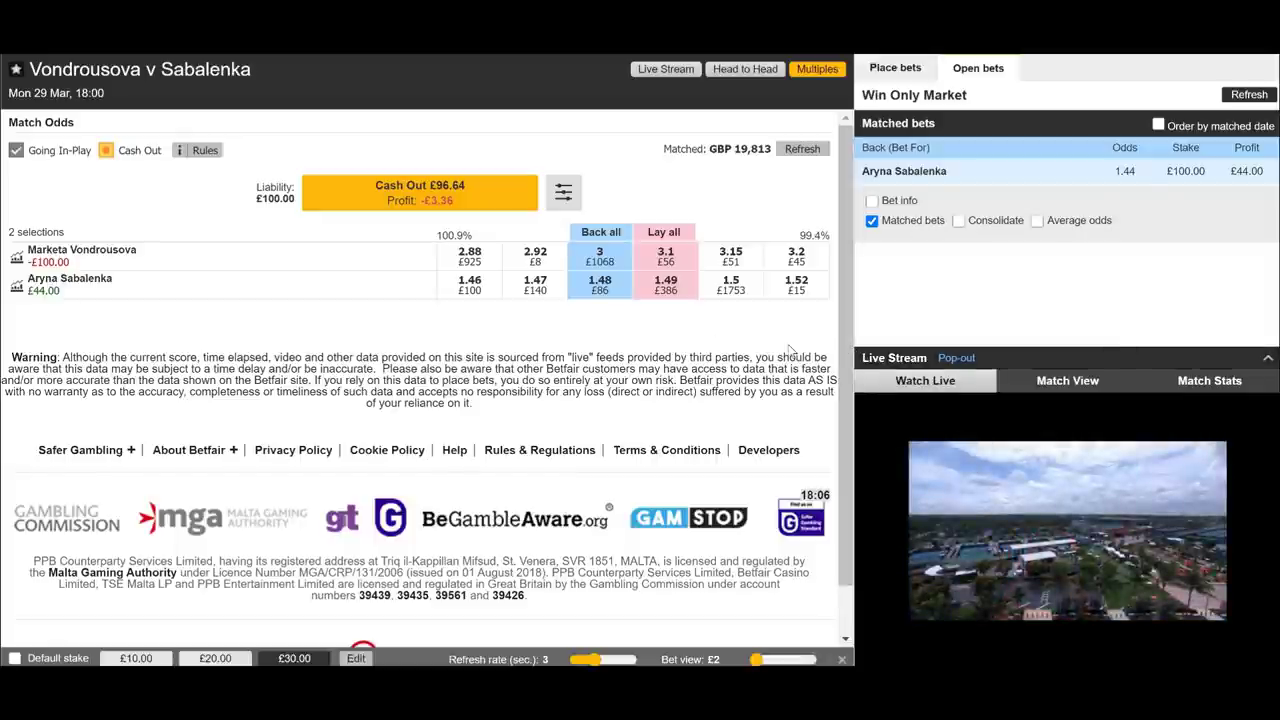
- Refresh the market prices and start a lay on Aryna Sabalenka at 1.25
{"action": "mouse_move", "coordinate": [1048, 565]}
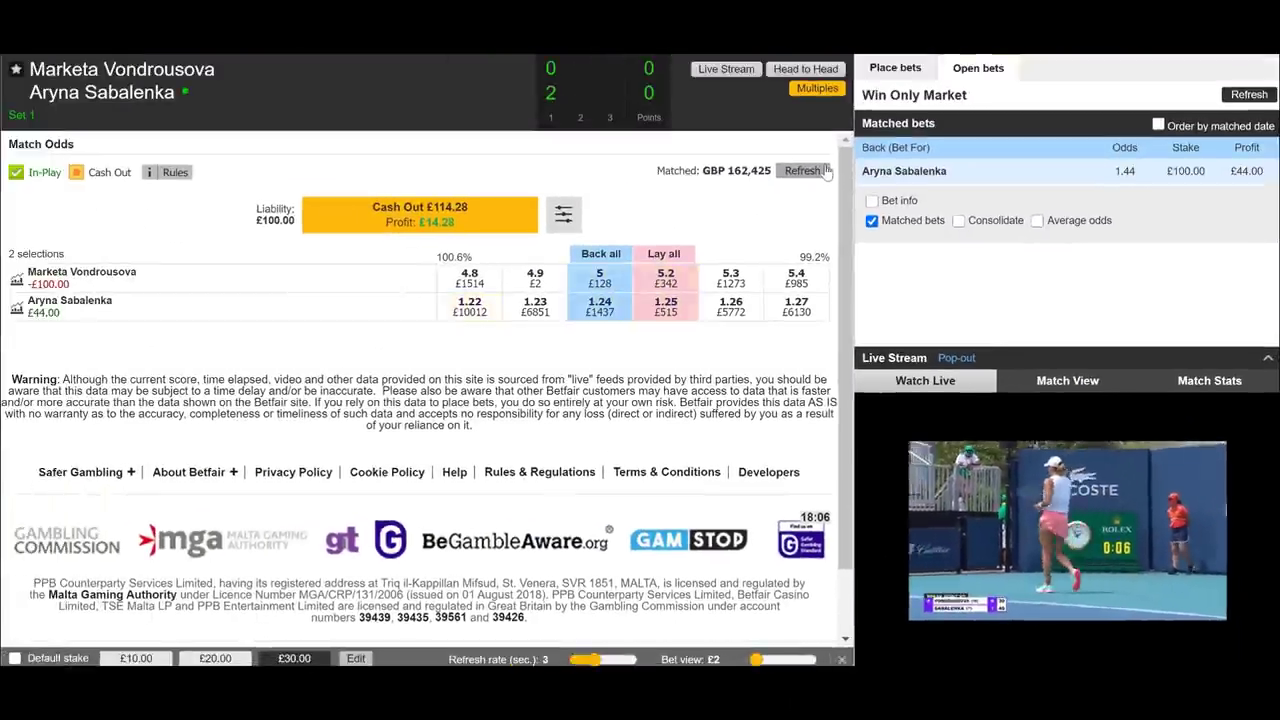
{"action": "left_click", "coordinate": [802, 170]}
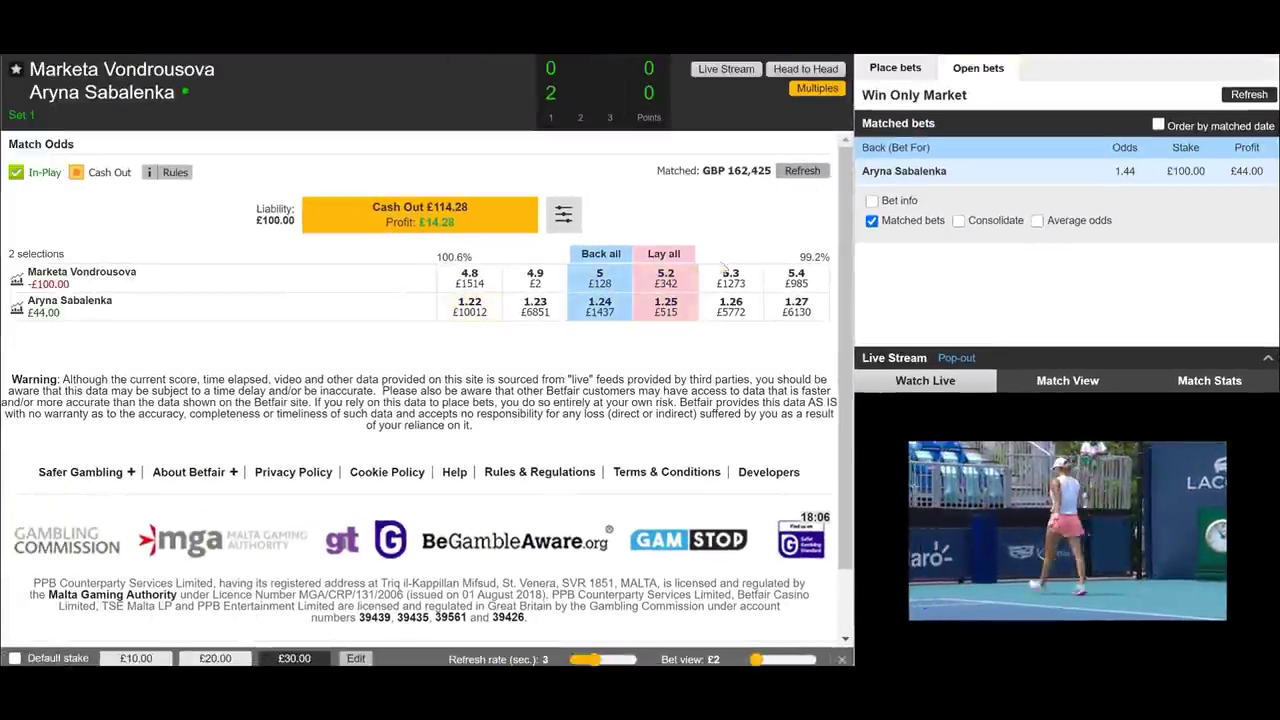
{"action": "left_click", "coordinate": [652, 316]}
- Lay Sabalenka at 1.25 with £25 liability and view the matched bets
{"action": "left_click", "coordinate": [1184, 186]}
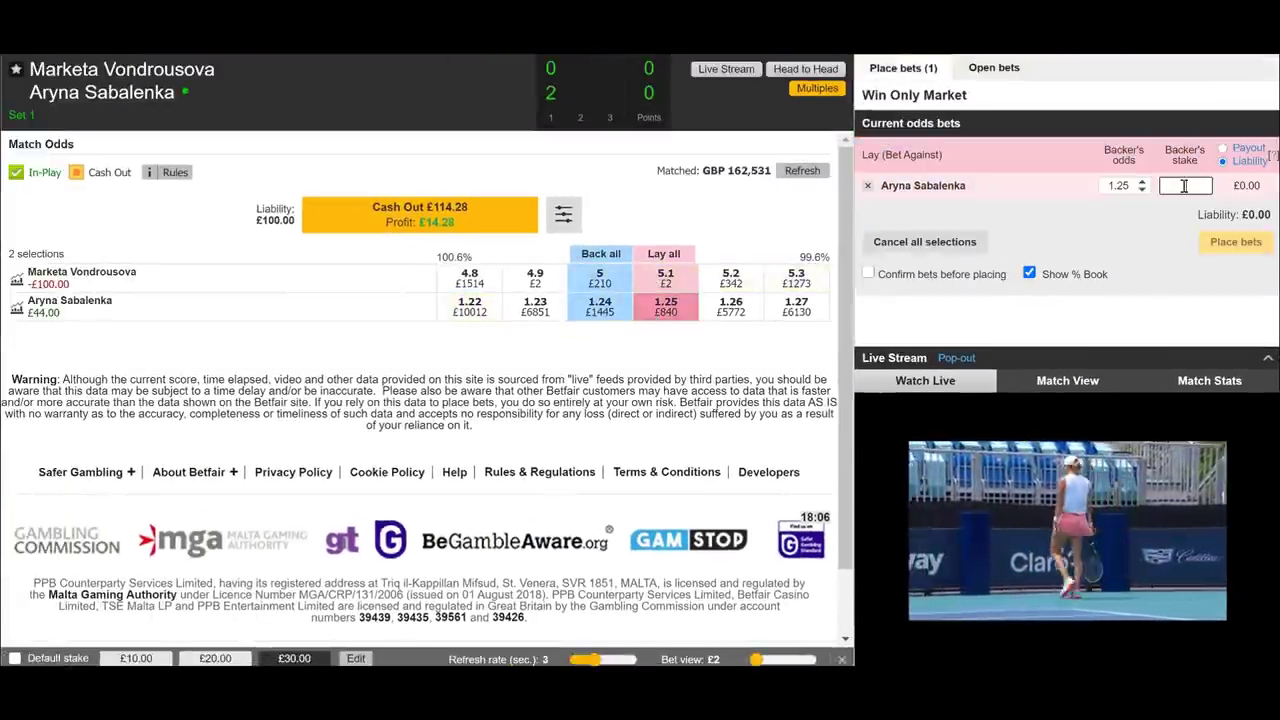
{"action": "type", "text": "25"}
{"action": "left_click", "coordinate": [1236, 241]}
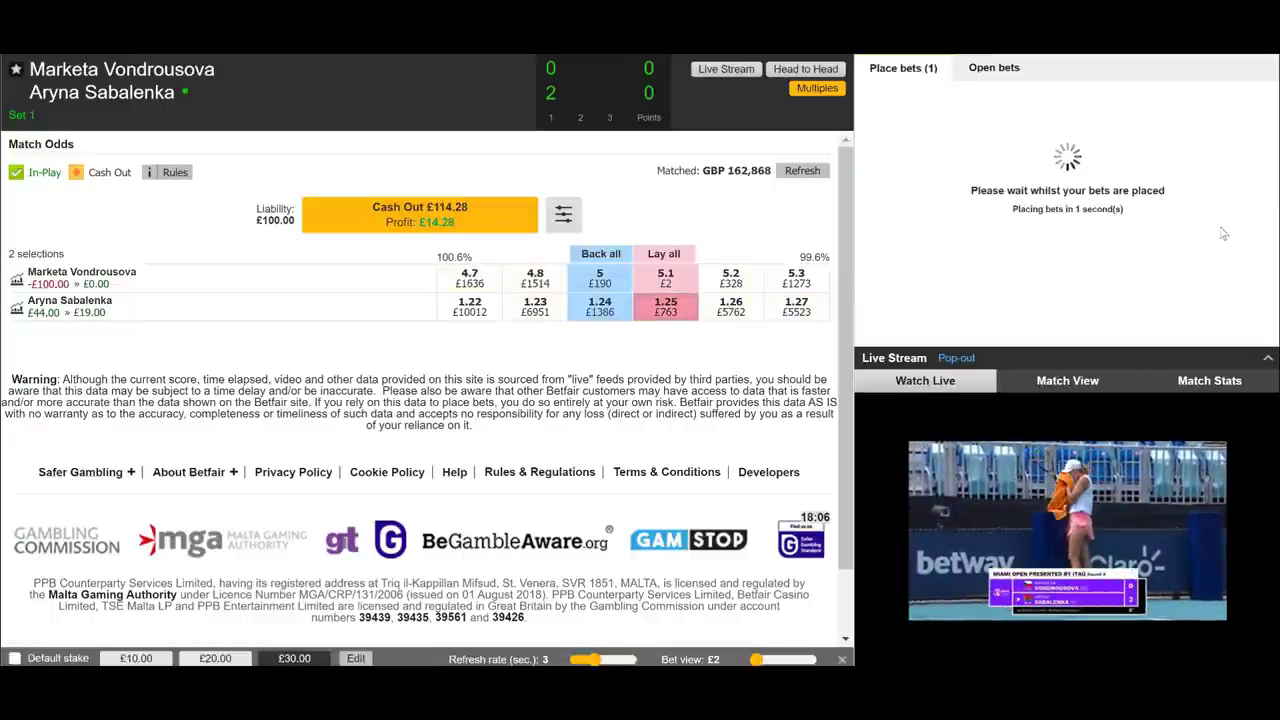
{"action": "left_click", "coordinate": [1228, 231]}
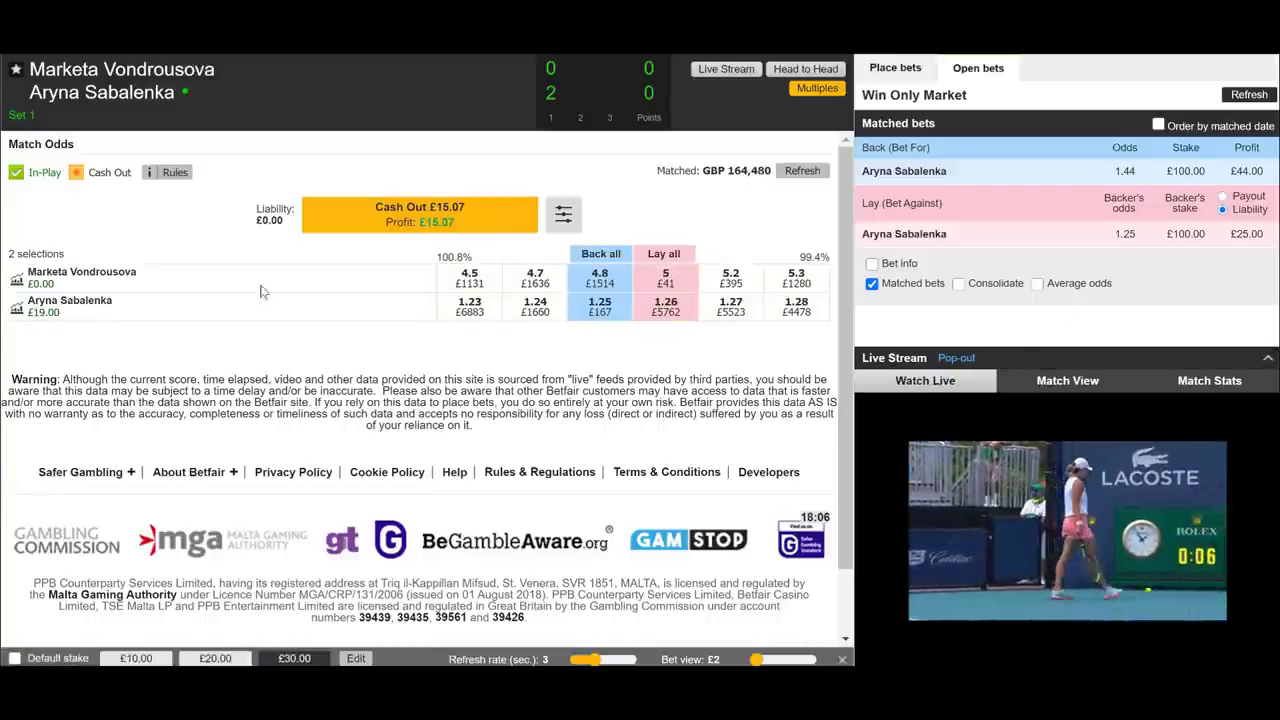
- Back Marketa Vondrousova at 4.8 with a £19 stake
{"action": "left_click", "coordinate": [600, 278]}
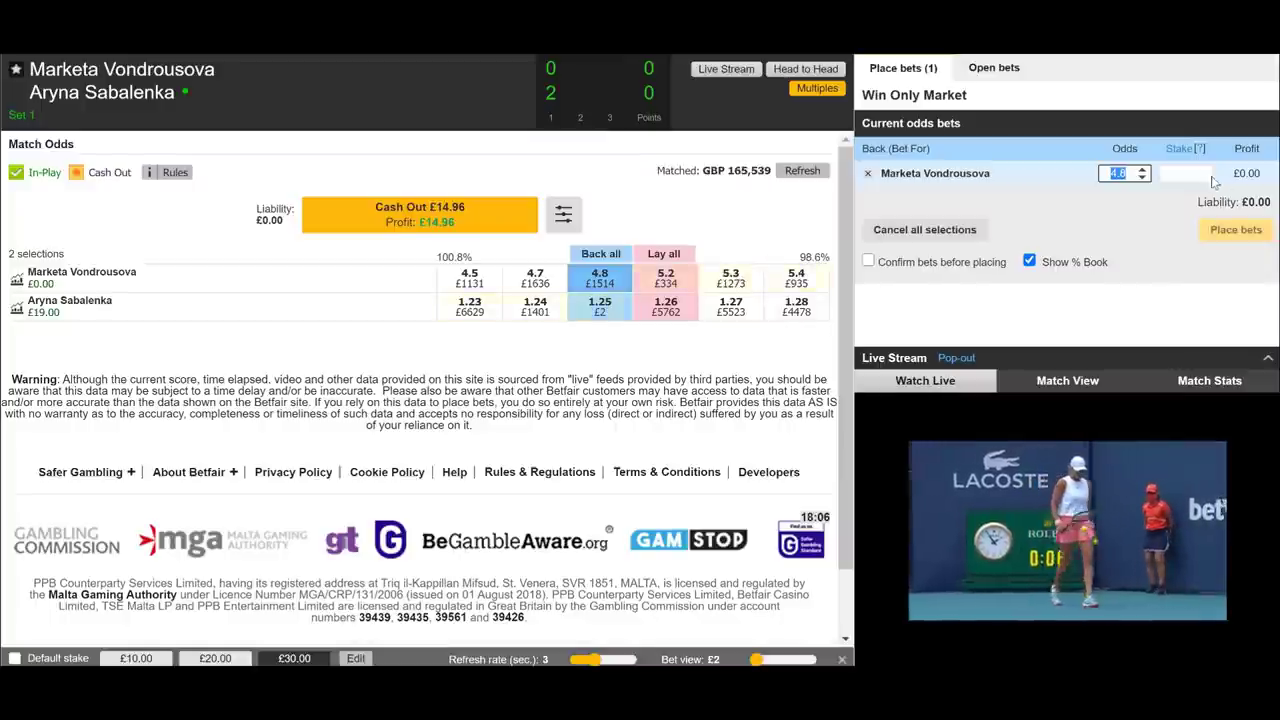
{"action": "left_click", "coordinate": [1186, 174]}
{"action": "type", "text": "19"}
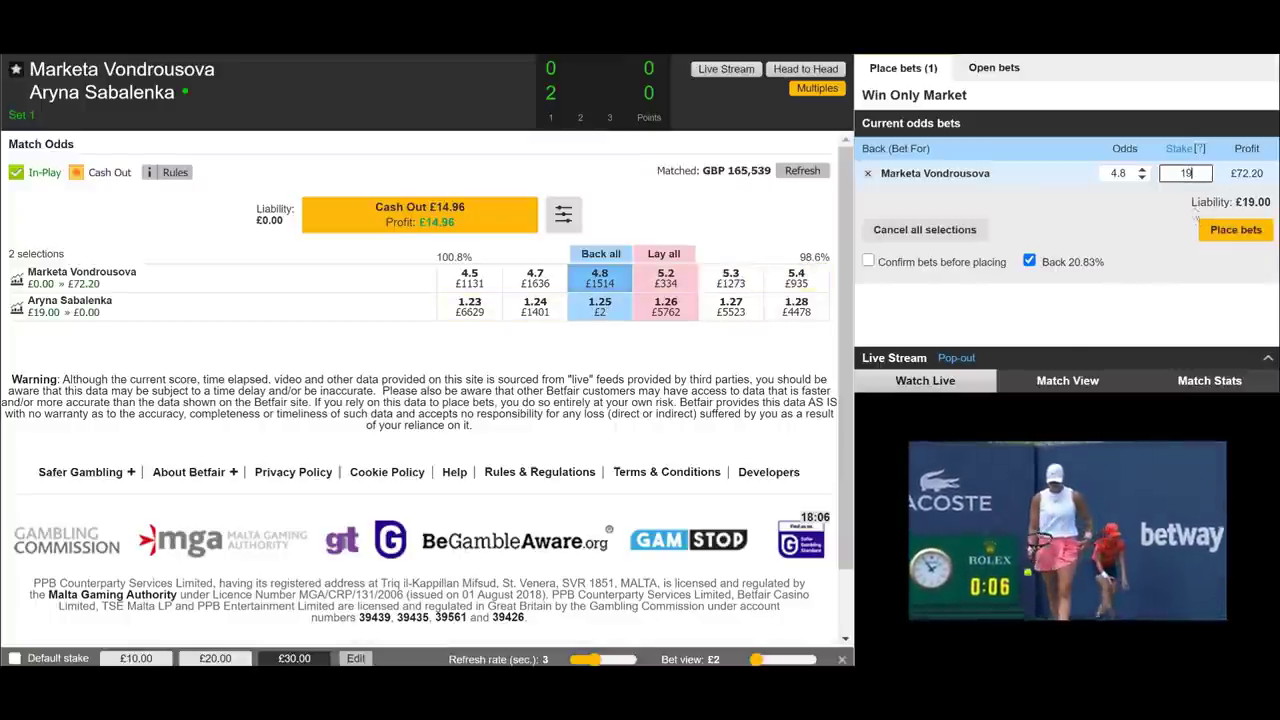
{"action": "left_click", "coordinate": [1236, 229]}
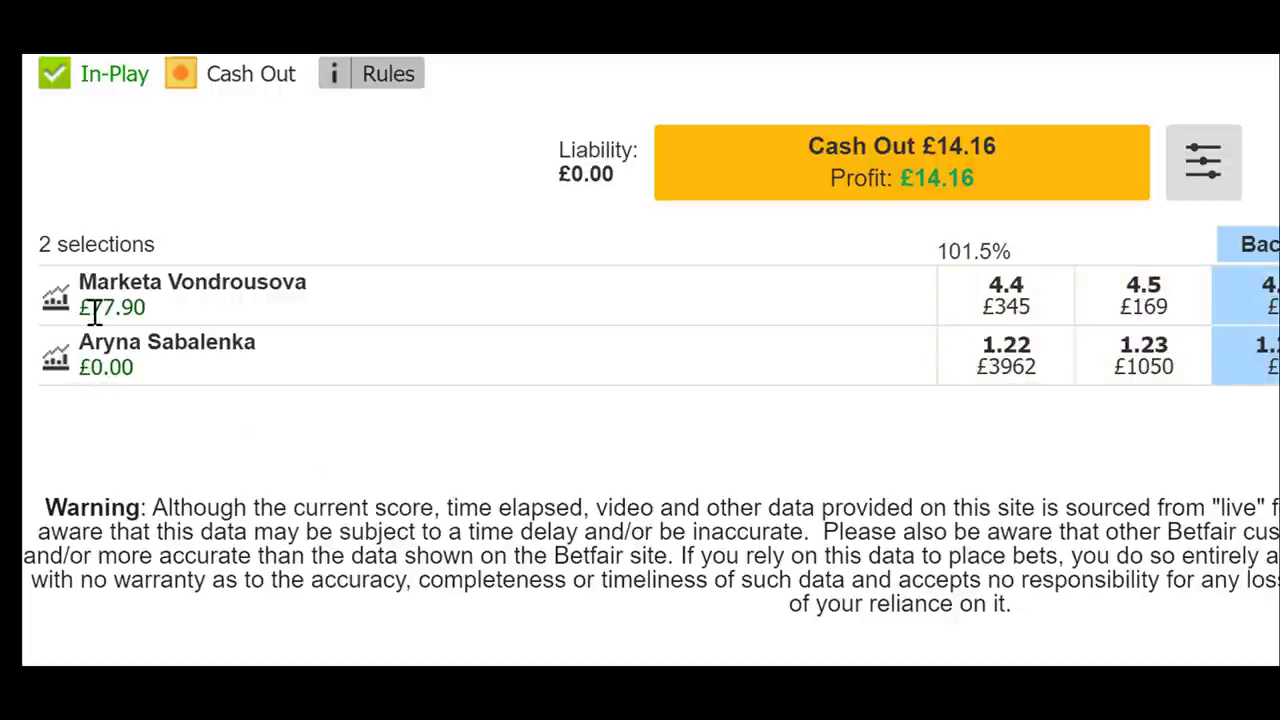
{"action": "left_click_drag", "start_coordinate": [90, 308], "coordinate": [133, 308]}
{"action": "left_click", "coordinate": [245, 453]}
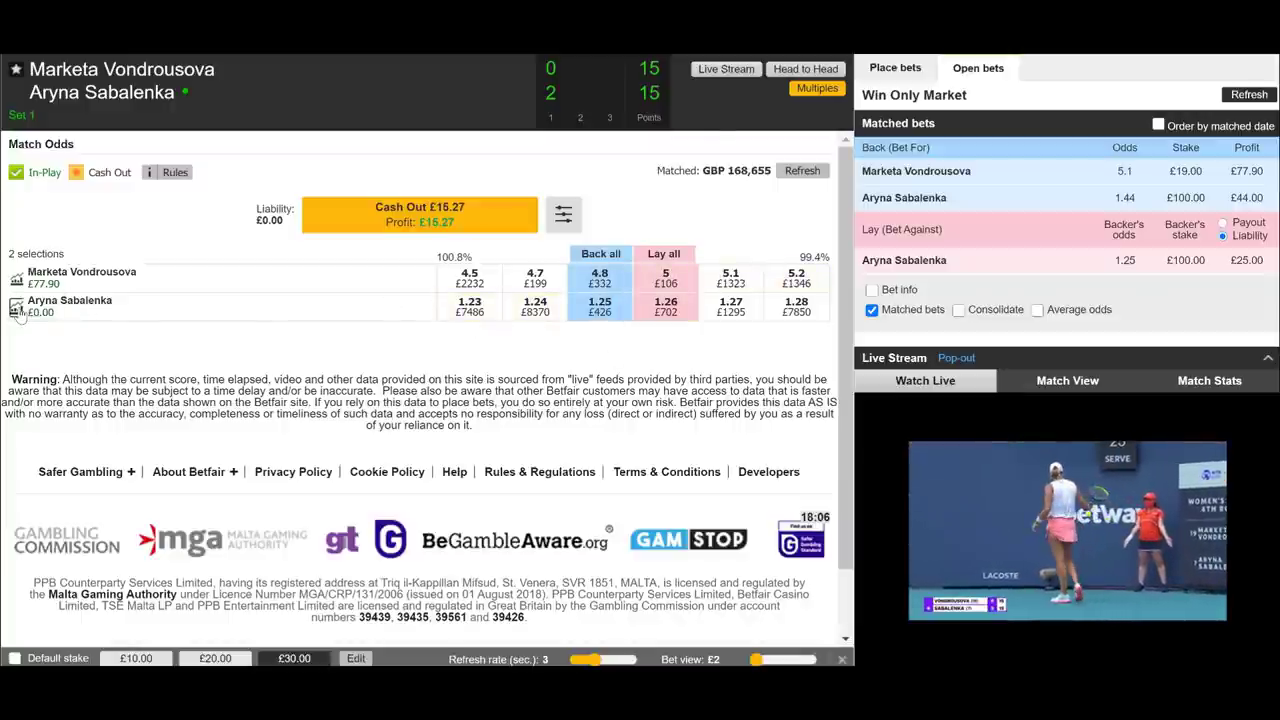
{"action": "left_click", "coordinate": [16, 309]}
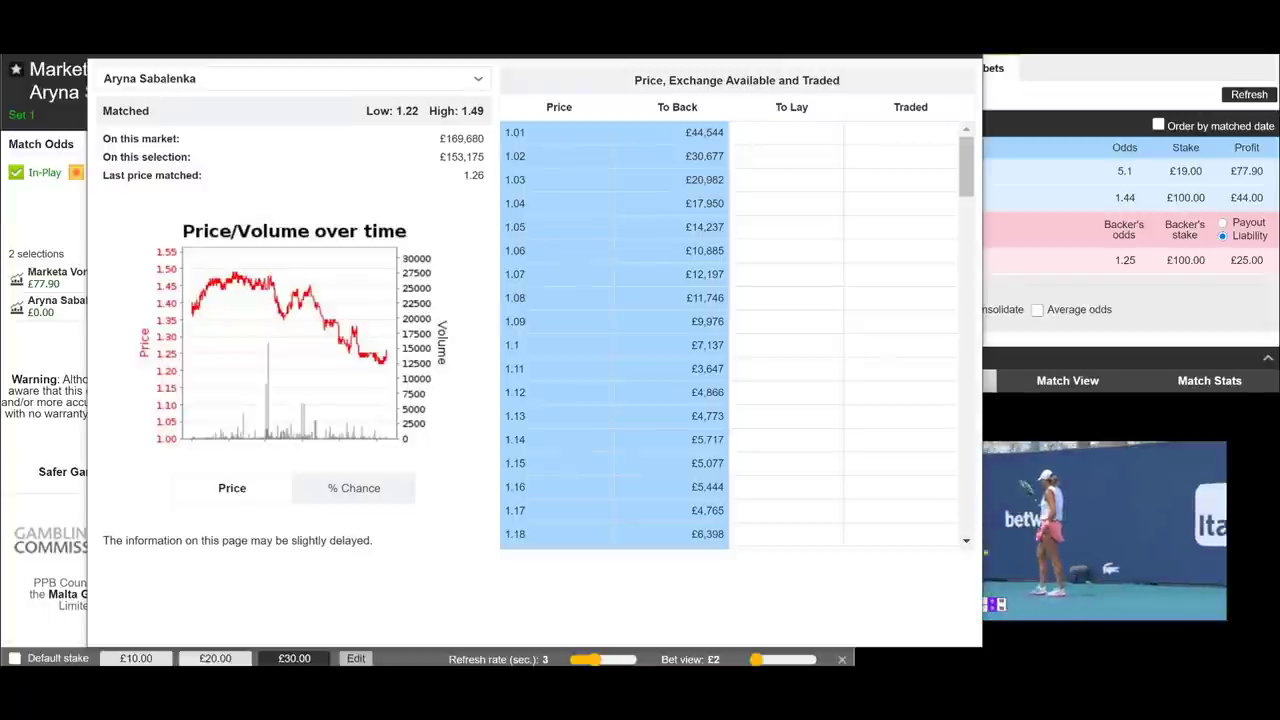
{"action": "key", "text": "Escape"}
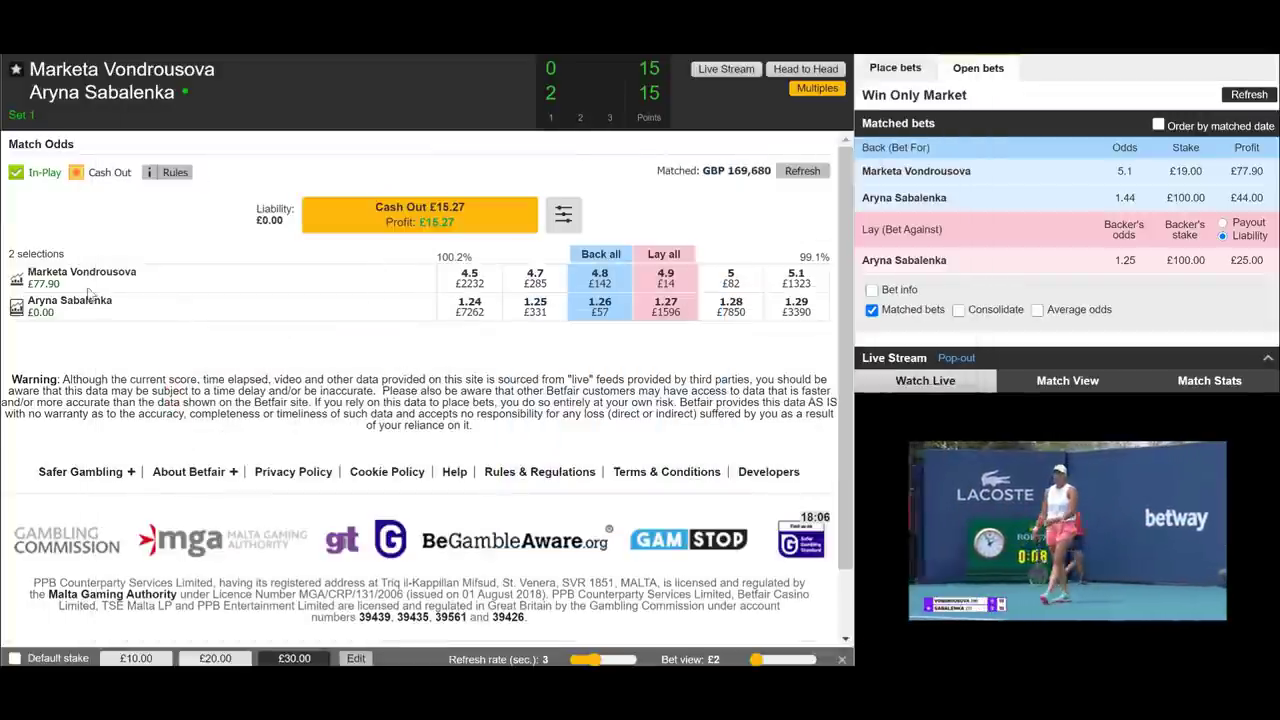